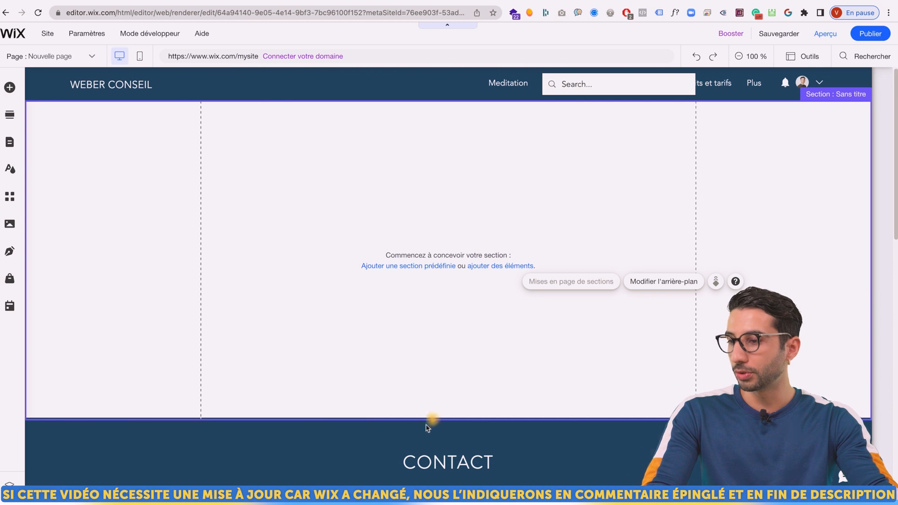
Step: Browse the Bienvenue section templates, then the Bouton and Bande element categories, and return to the page
click(449, 420)
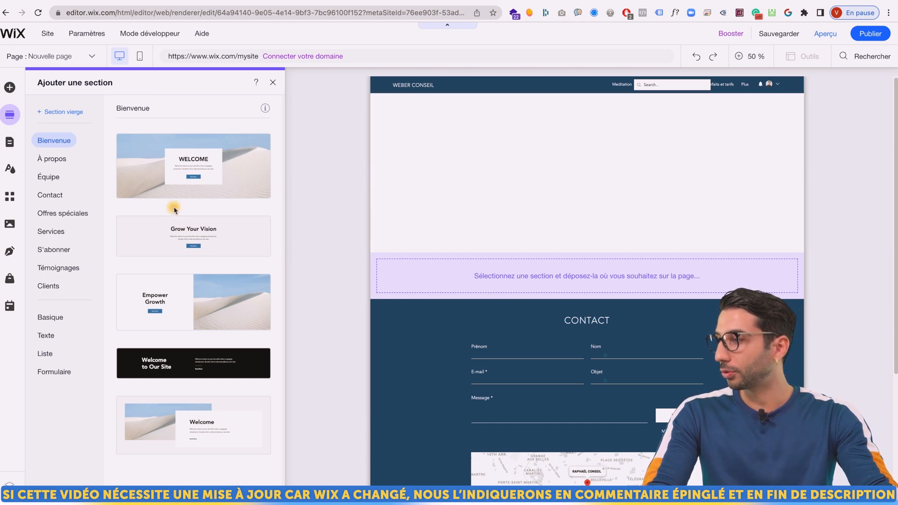
click(9, 87)
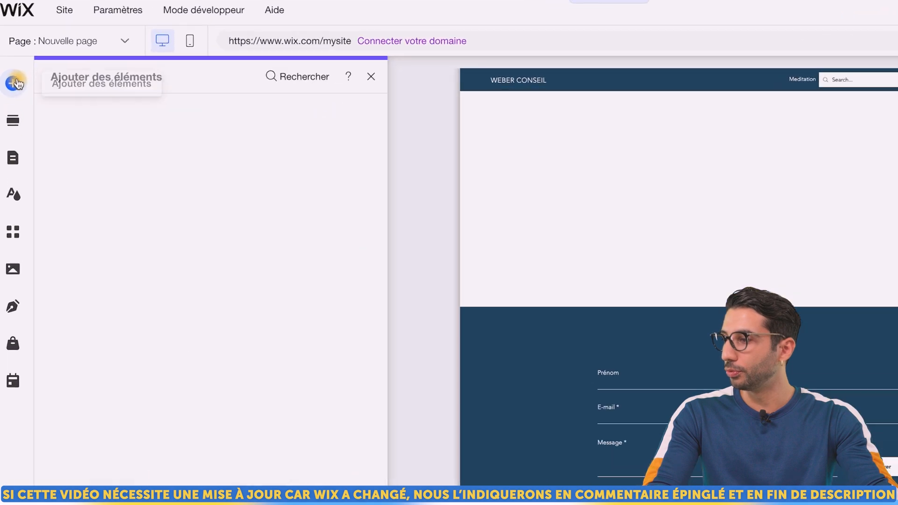
click(125, 193)
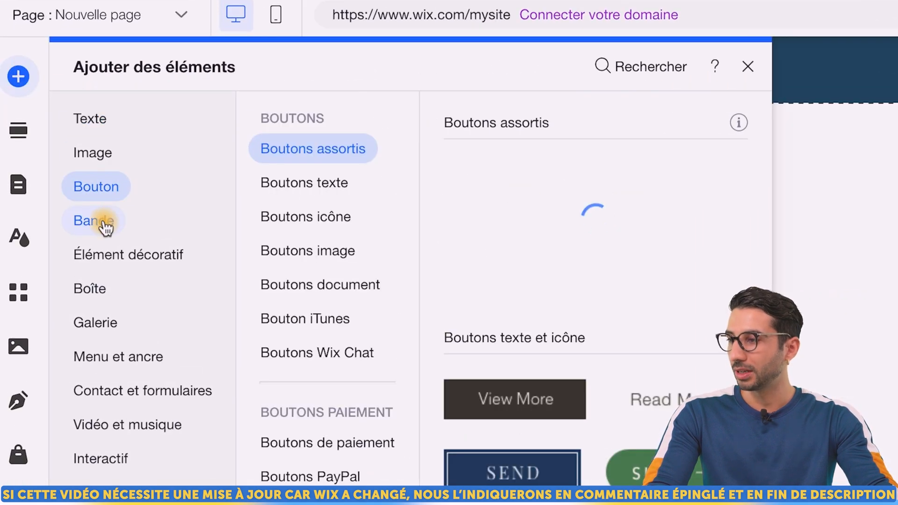
click(106, 228)
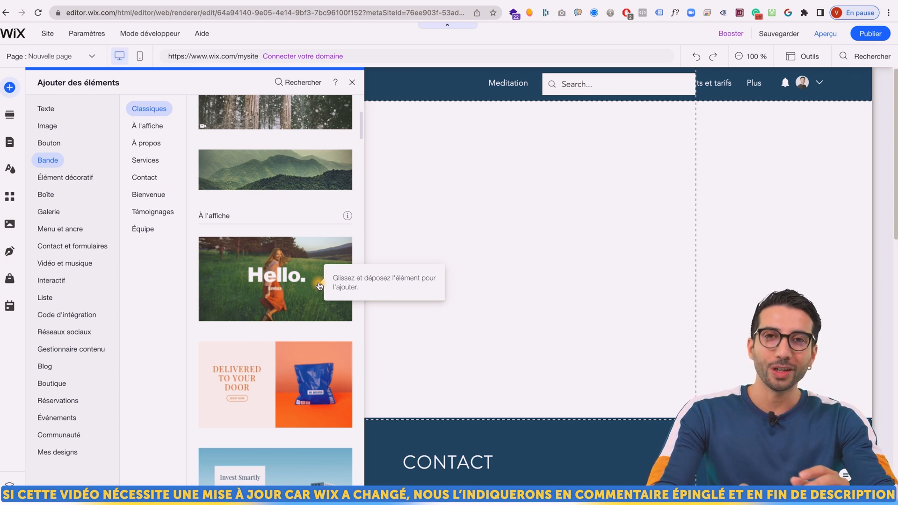
click(613, 181)
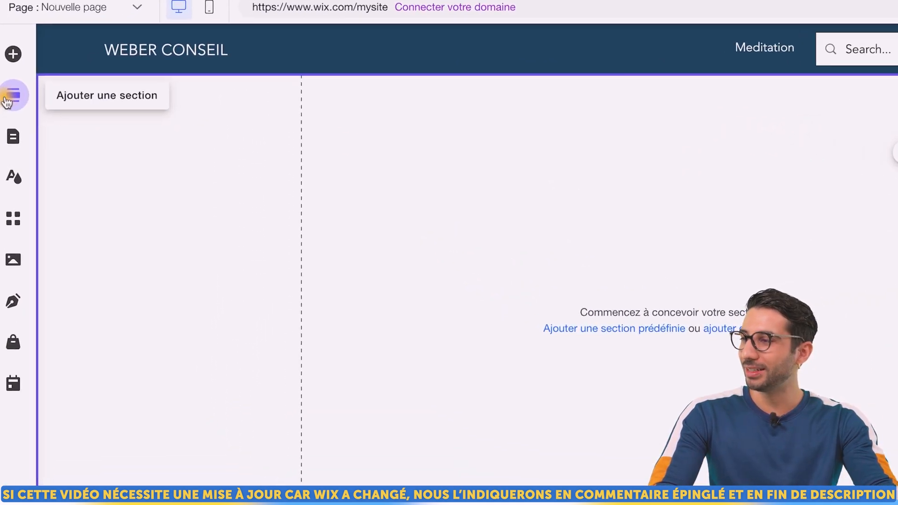
Step: Compare the Services and Basique section templates, then add the Bienvenue template with the WELCOME card over white dunes to the new page
click(10, 93)
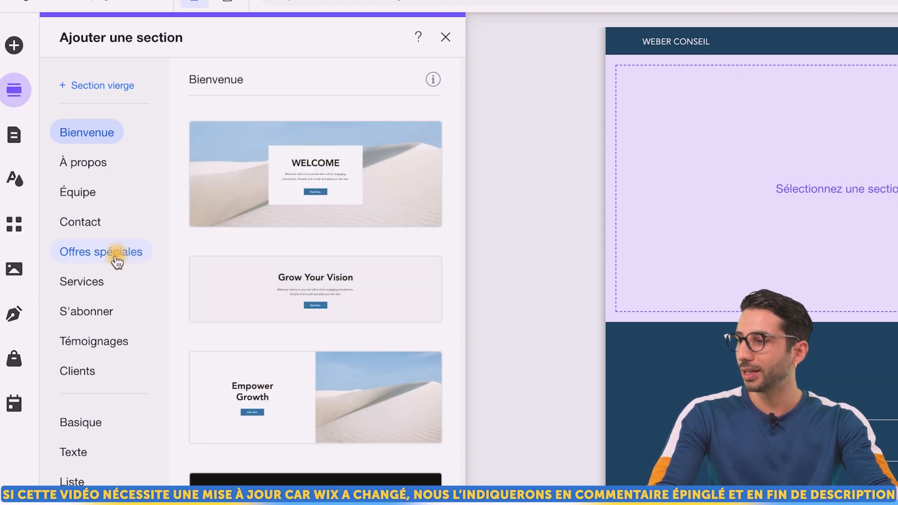
click(101, 281)
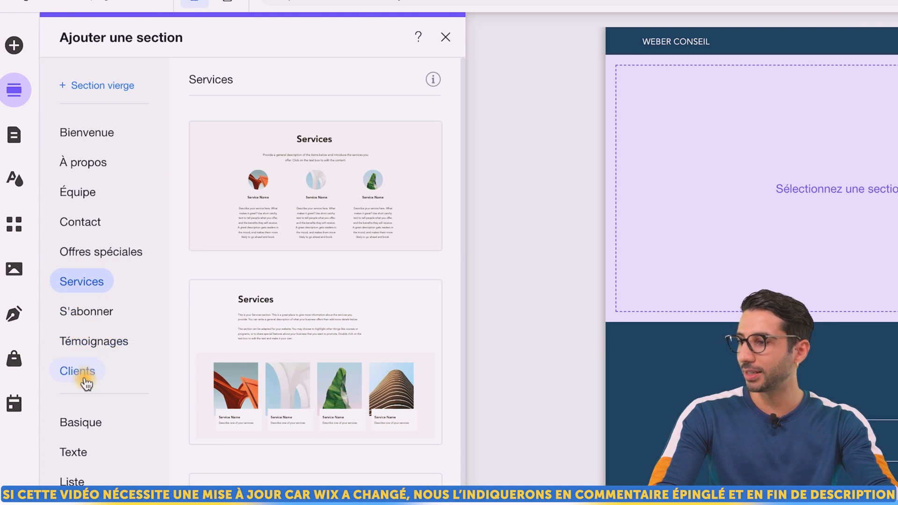
click(85, 426)
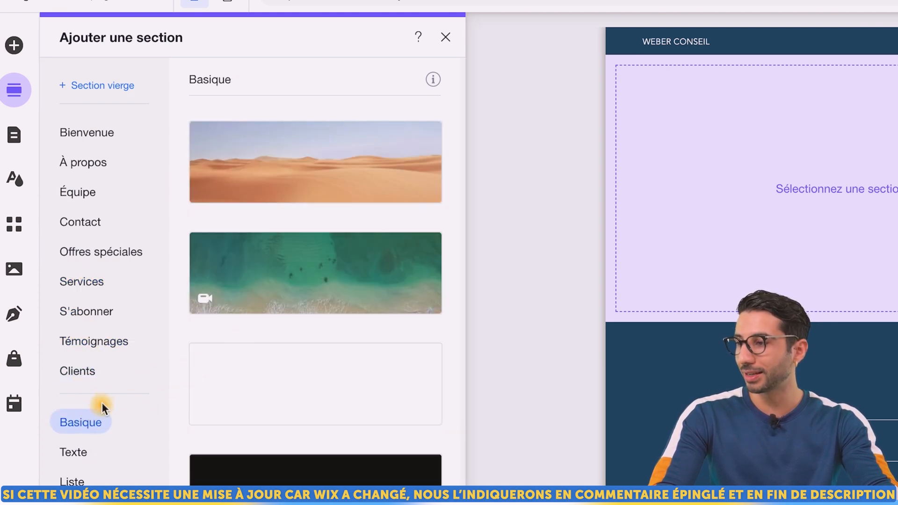
click(89, 135)
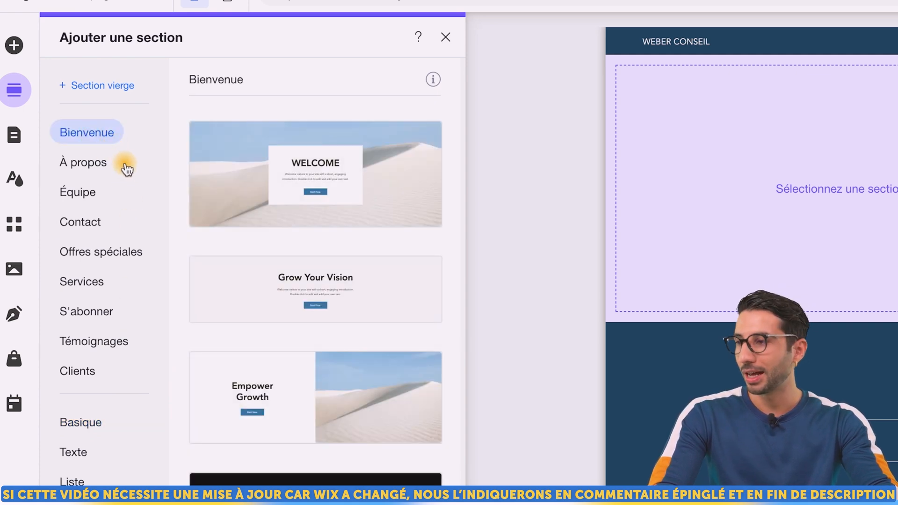
click(338, 175)
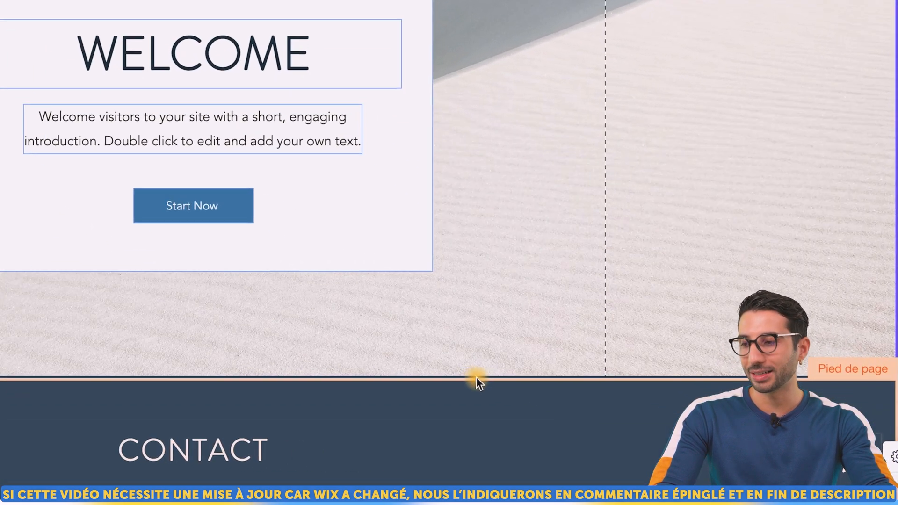
Step: Adjust the Bienvenue section's height at its lower edge and apply a different predefined section layout to it
click(448, 352)
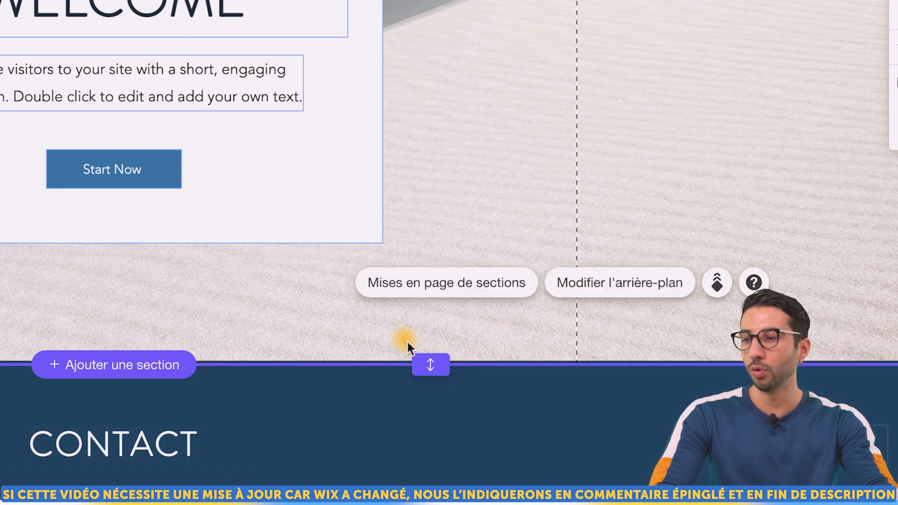
drag(430, 366, 451, 346)
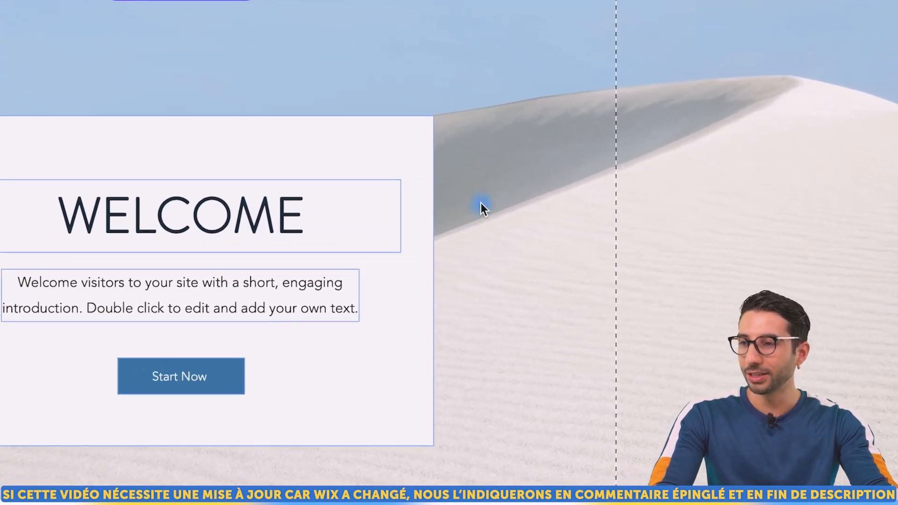
click(481, 205)
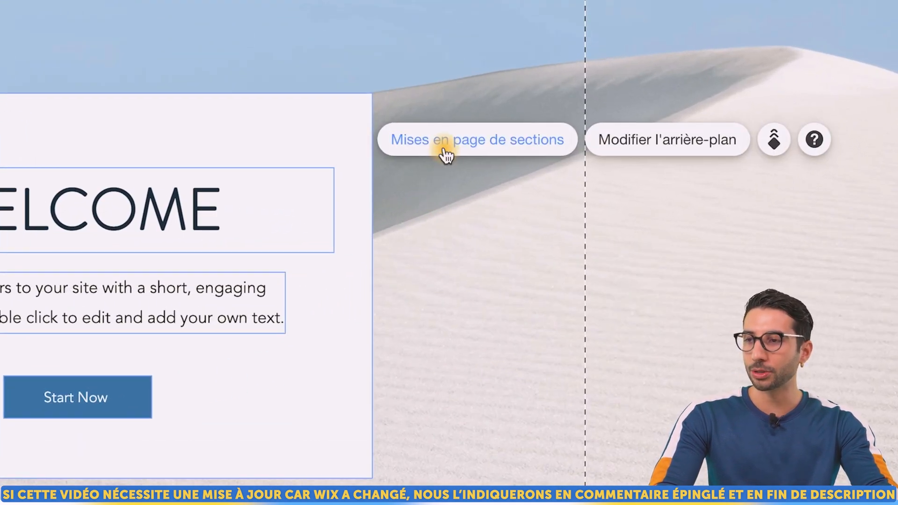
click(444, 154)
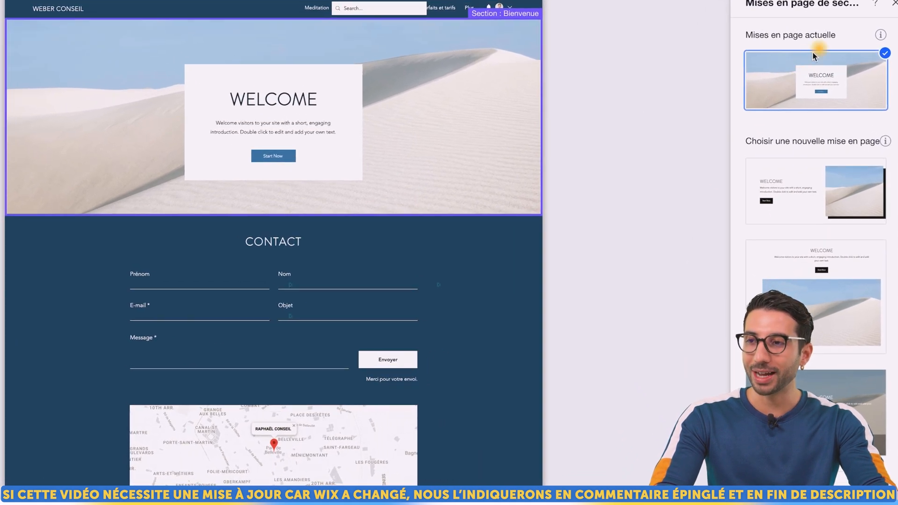
scroll(856, 288, down, 5)
scroll(857, 289, down, 5)
click(850, 263)
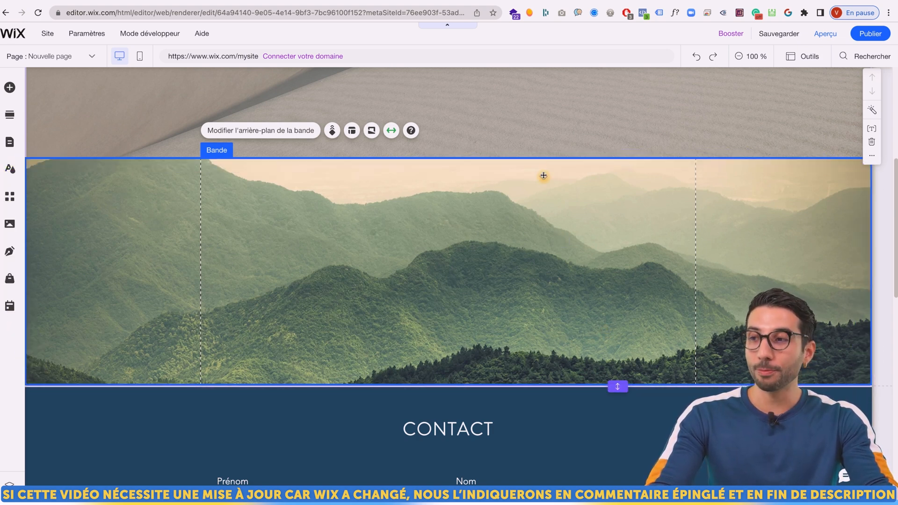
Step: Adjust the upper and lower edges of the green mountain strip, leaving a gap beneath the dune section above
mouse_move(539, 158)
mouse_down()
mouse_move(539, 203)
mouse_move(533, 172)
mouse_up()
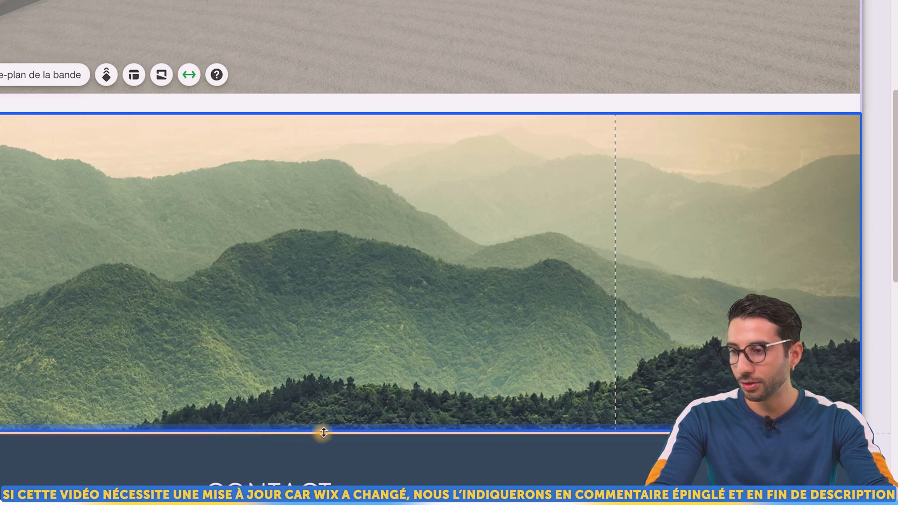
mouse_move(360, 431)
mouse_down()
mouse_move(346, 334)
mouse_move(347, 246)
mouse_move(359, 499)
mouse_move(386, 386)
mouse_up()
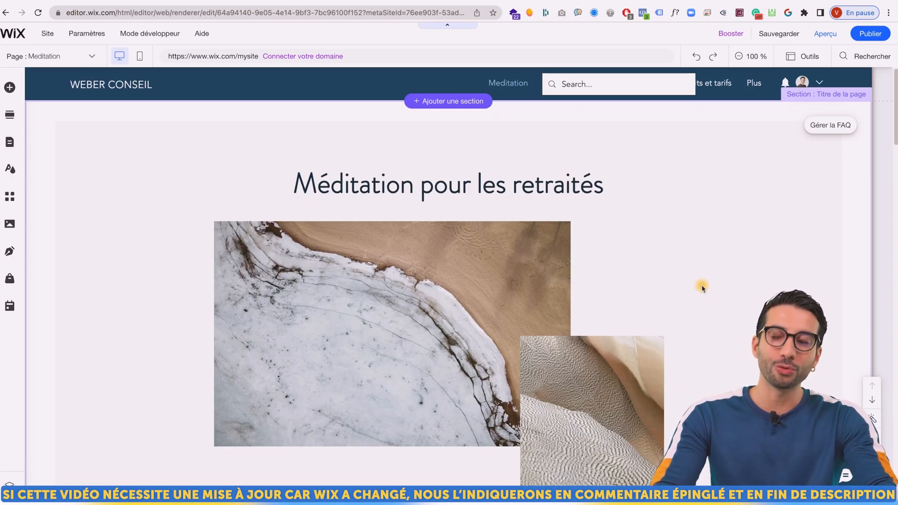
Step: Rename the unnamed section containing the services list on the Meditation page as "Nos services"
scroll(698, 336, down, 5)
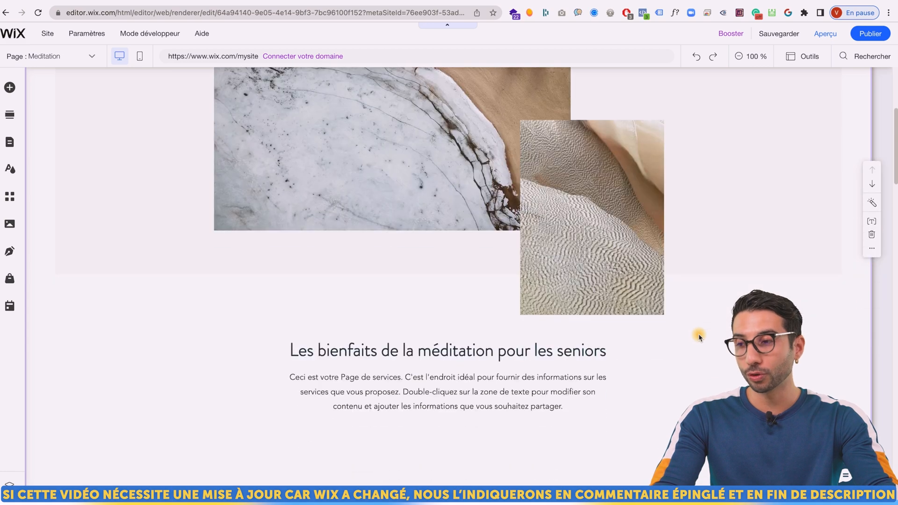
scroll(698, 336, down, 5)
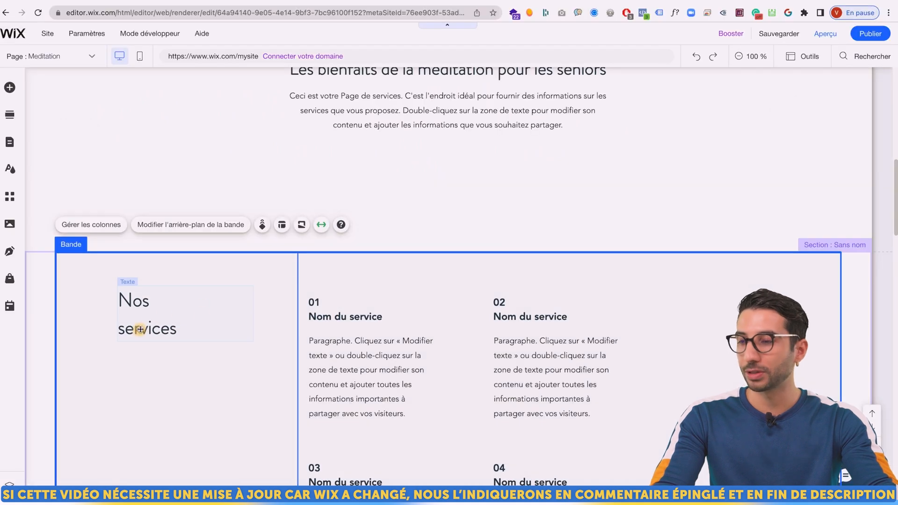
click(860, 173)
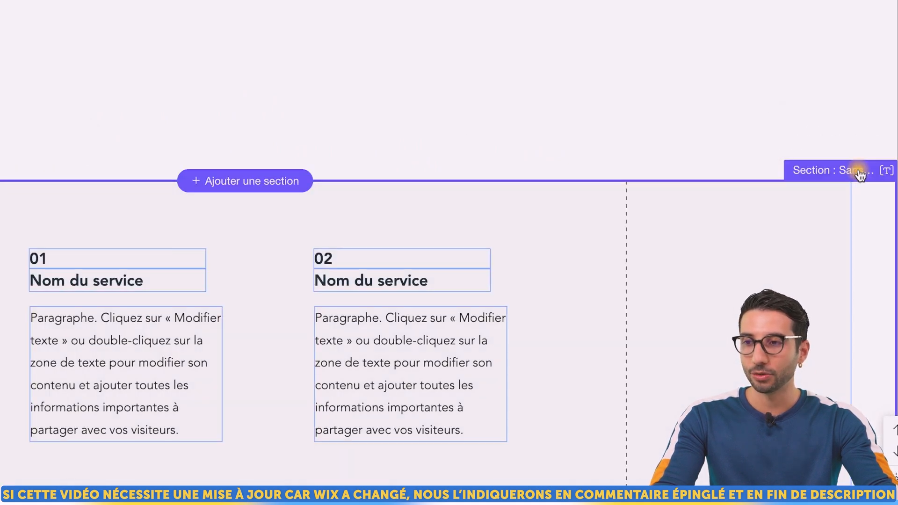
click(860, 172)
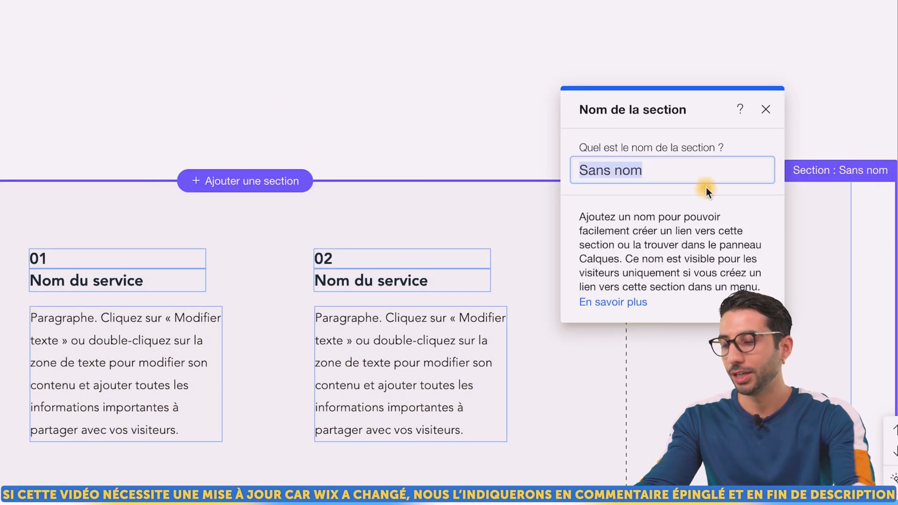
text(Nos services)
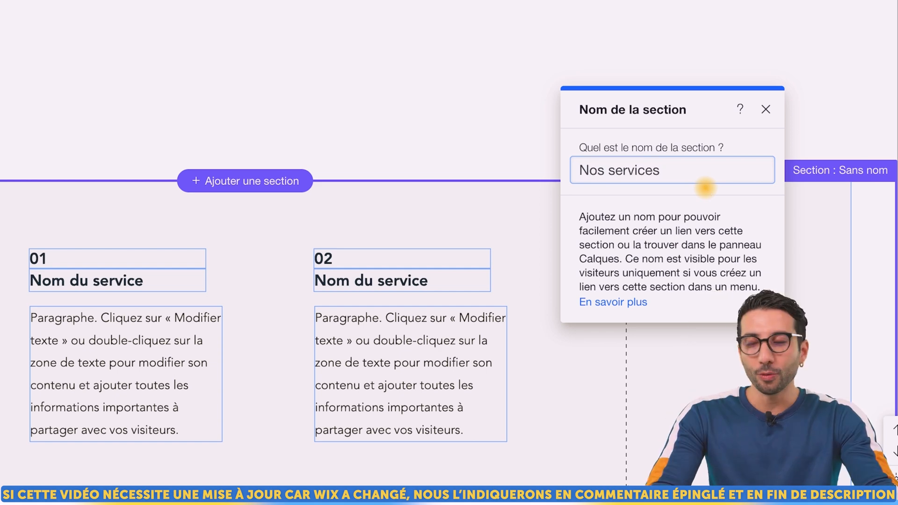
key(Return)
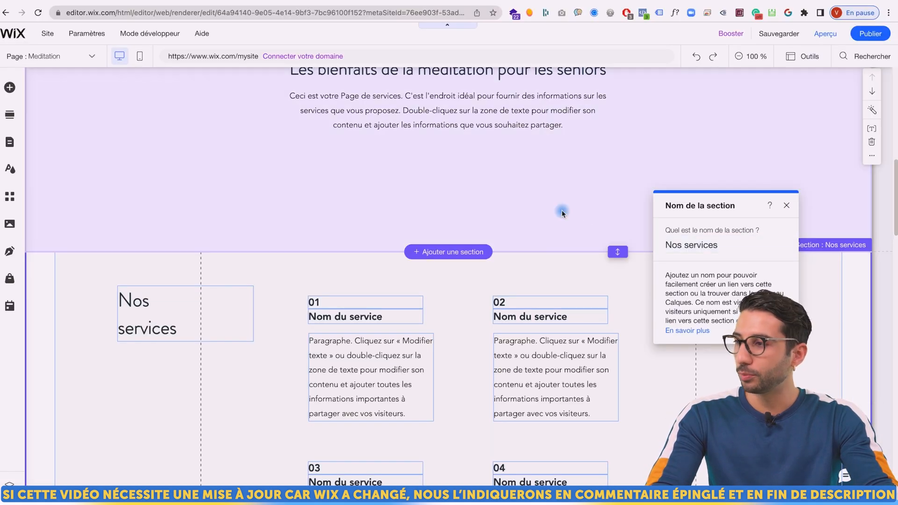
Step: Add the View More text button over the large image beneath the Meditation page title and enlarge it to about twice its width
click(421, 116)
scroll(594, 236, up, 10)
click(9, 87)
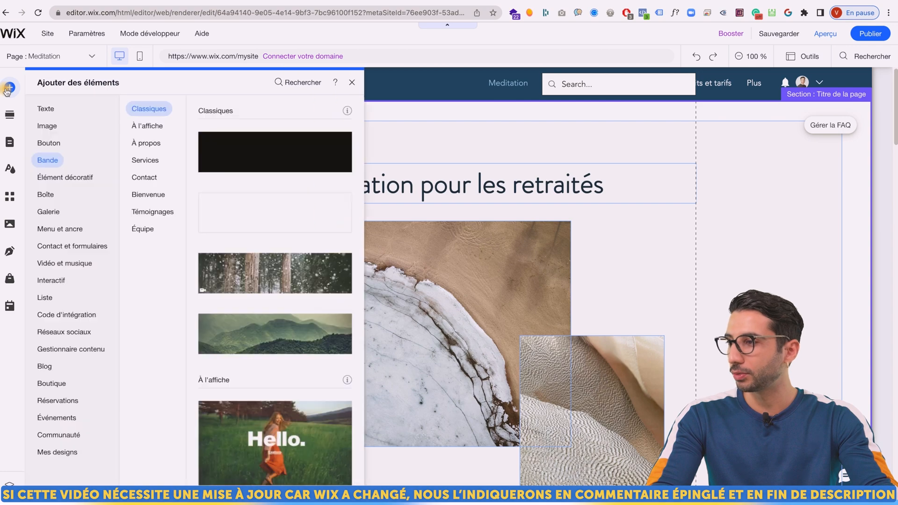
click(49, 141)
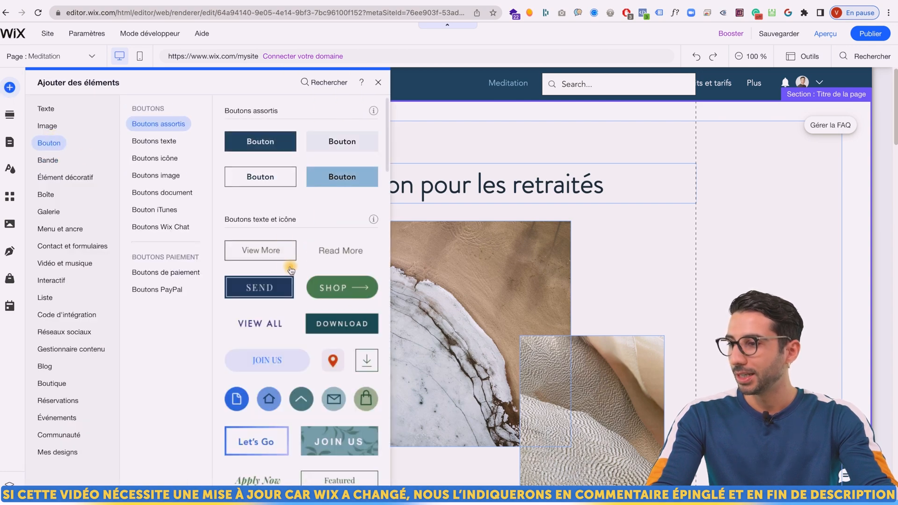
drag(278, 252, 398, 285)
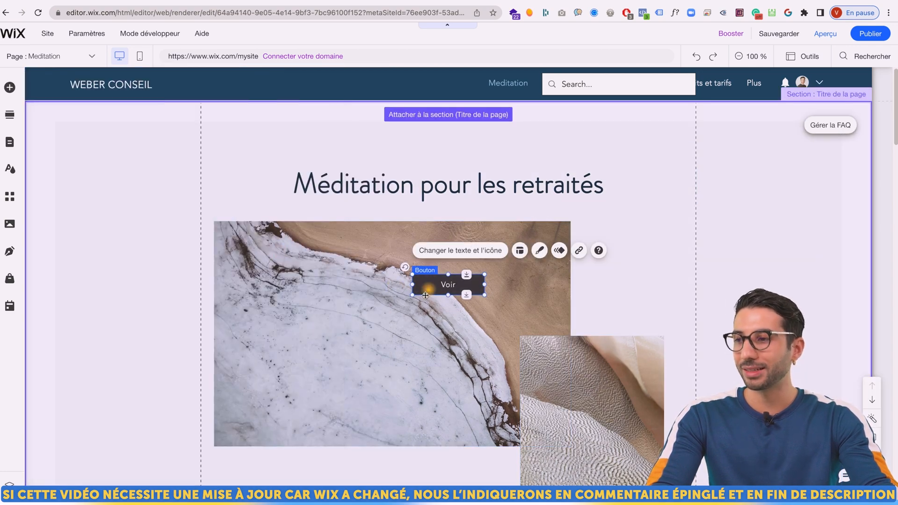
drag(414, 299, 348, 305)
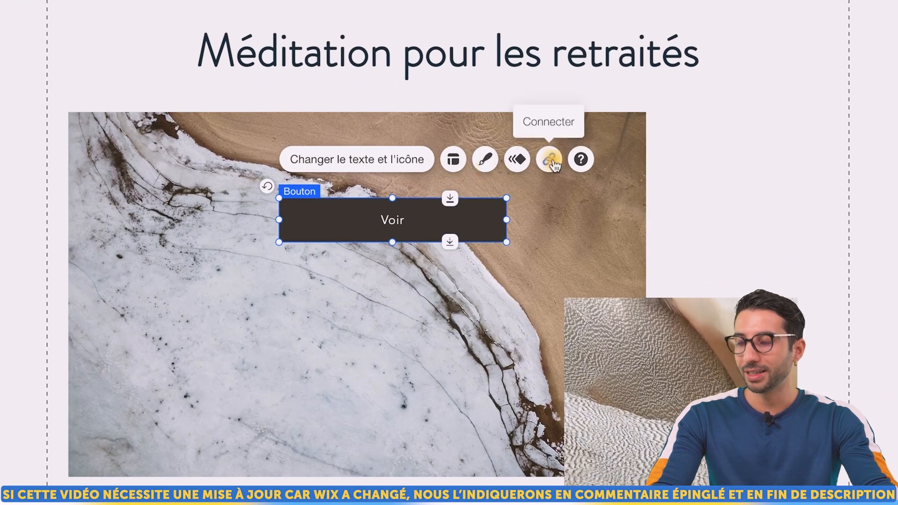
Step: Link the Voir button to the "Nos services" section of the current Meditation page
click(552, 160)
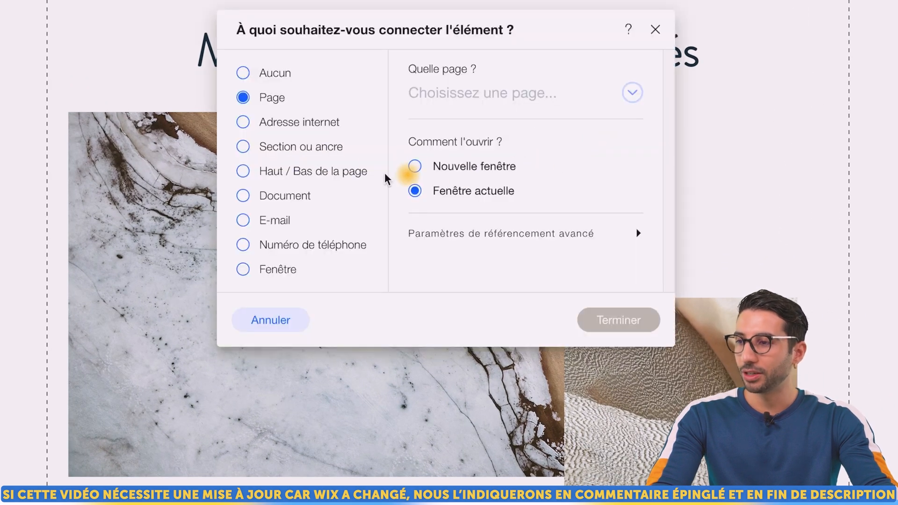
click(302, 147)
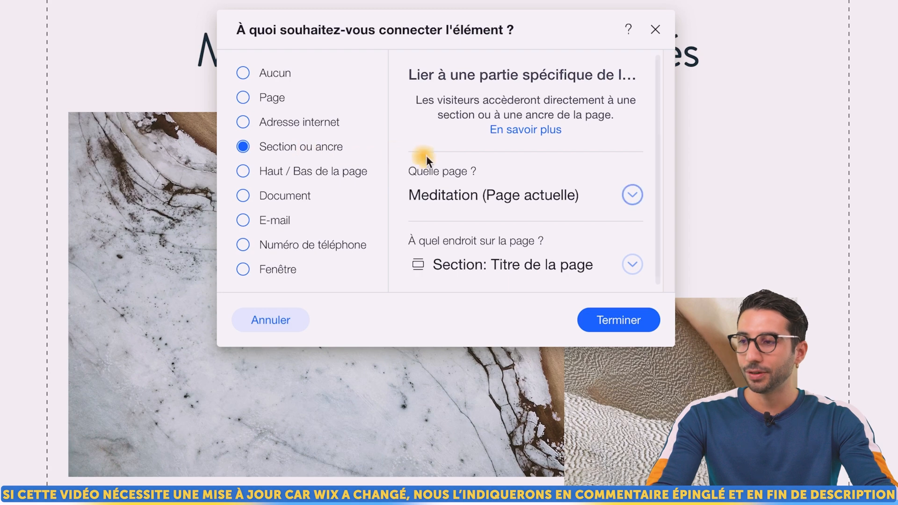
click(487, 262)
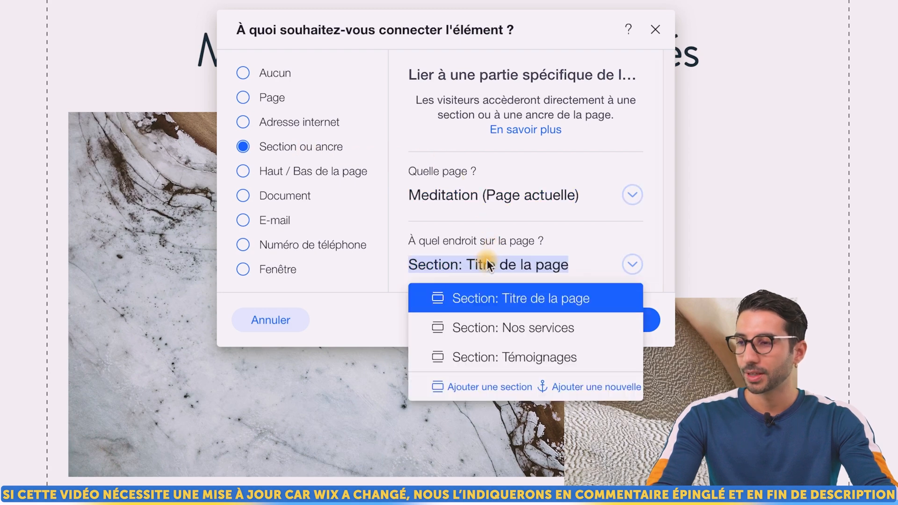
click(514, 327)
click(616, 319)
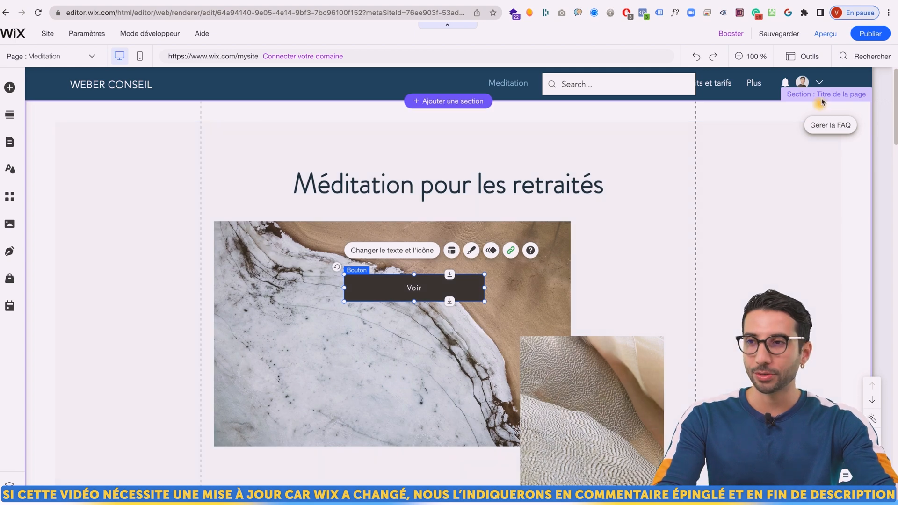
Step: Preview the Meditation page, test the Voir button's link, and return to the editor at the page's opening section
click(825, 34)
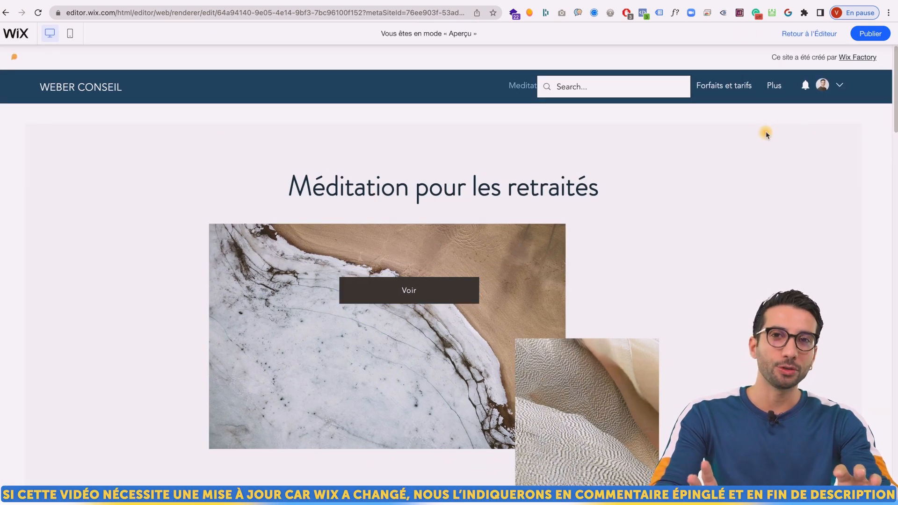
click(433, 295)
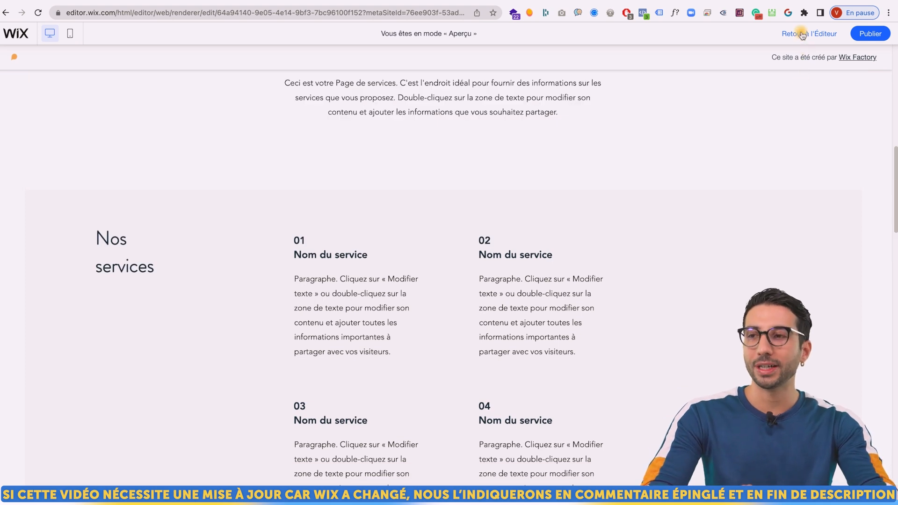
click(802, 34)
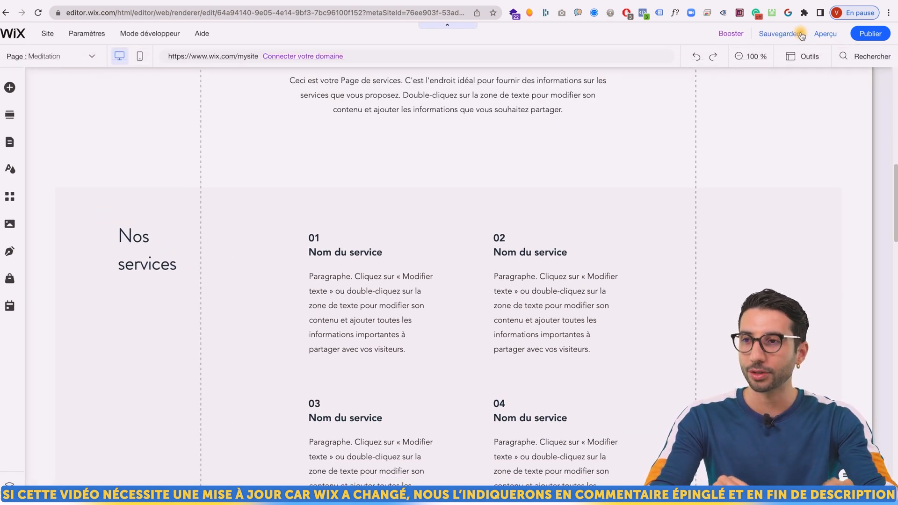
scroll(664, 260, up, 7)
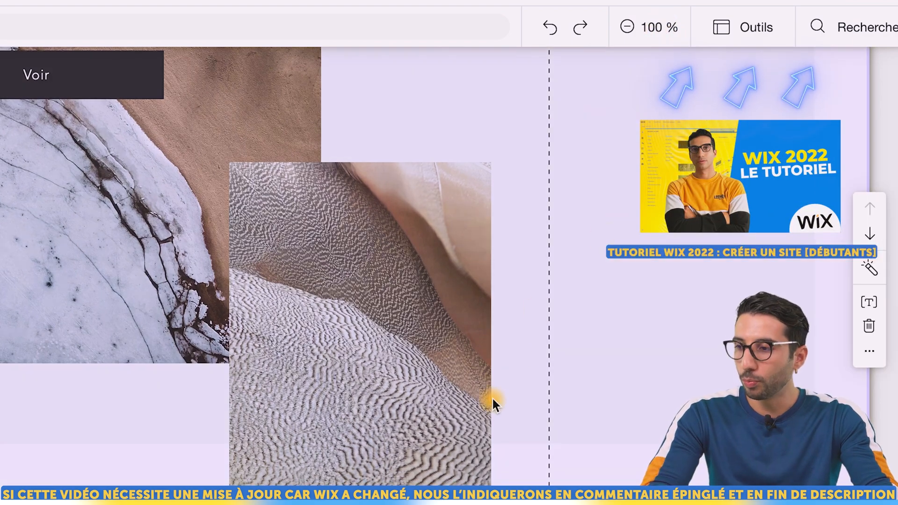
Step: Move the "Nos services" section up above the "Méditation pour les retraités" section on the Meditation page
scroll(492, 397, down, 5)
scroll(505, 285, down, 2)
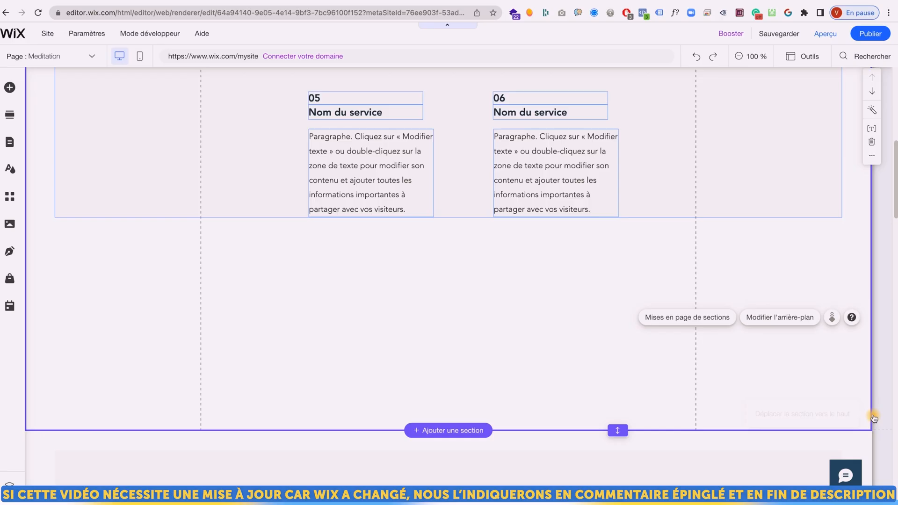
click(840, 300)
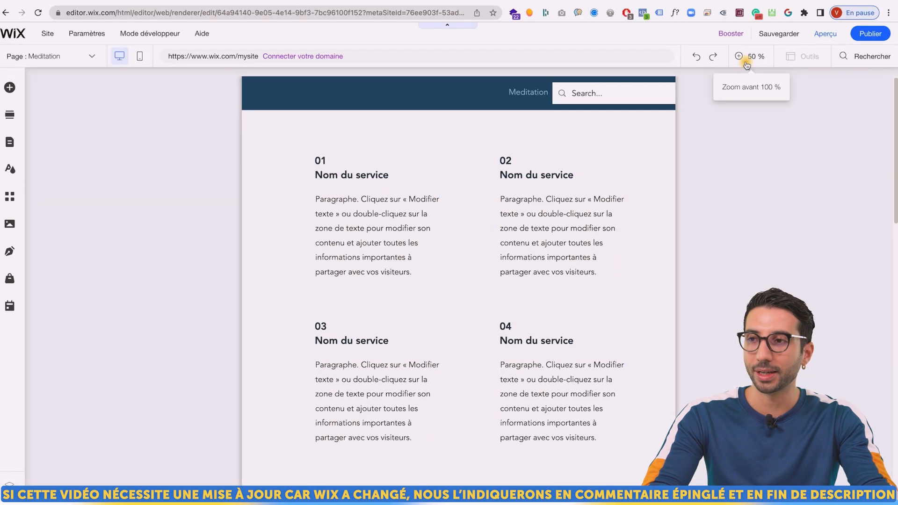
Step: Show the Meditation page at 50% zoom and review the order of its sections down the page
click(632, 77)
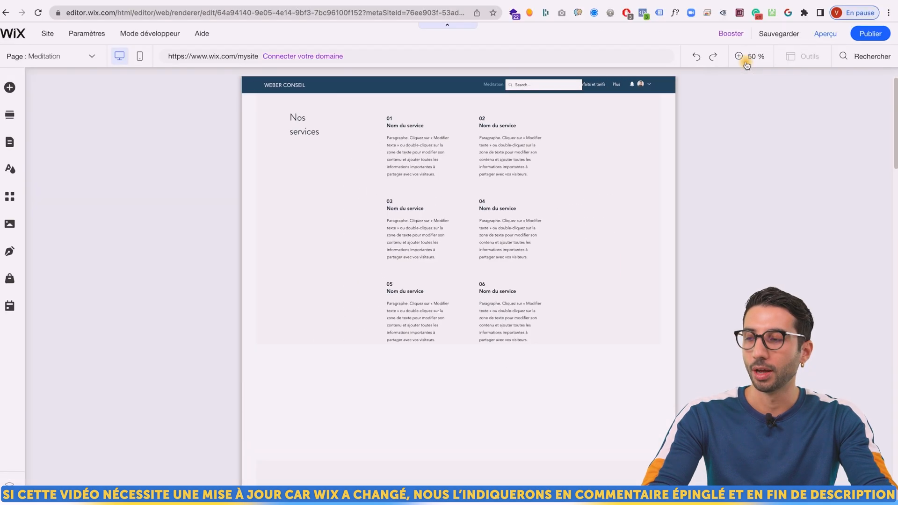
scroll(588, 248, down, 10)
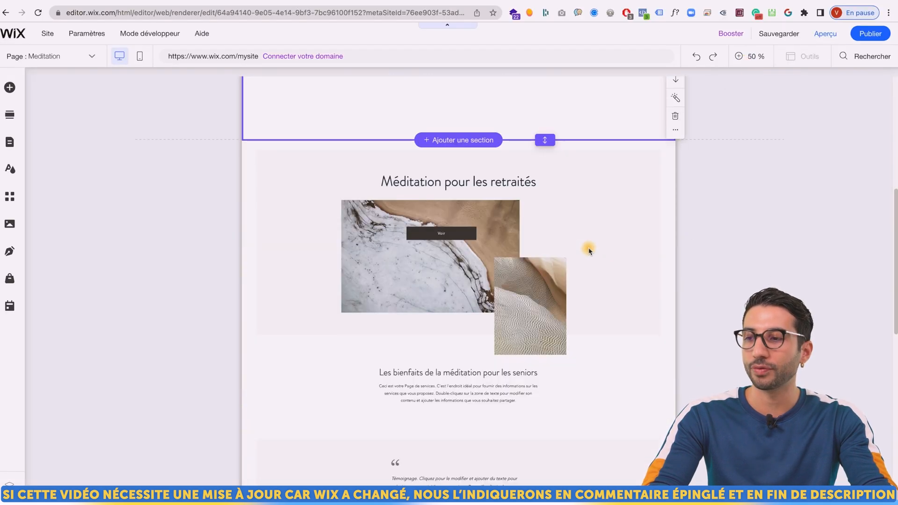
scroll(588, 248, down, 3)
scroll(584, 261, down, 2)
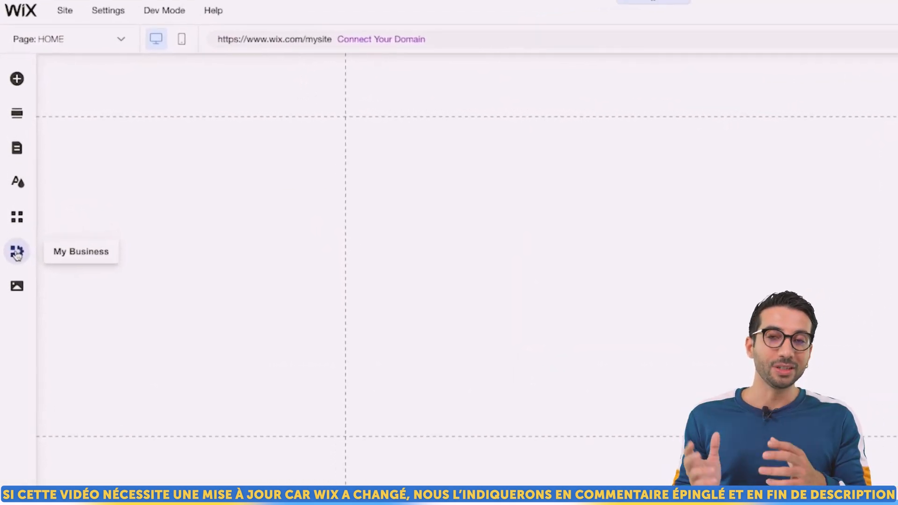
Step: Open My Business on the HOME page, and open Quick Edit for the About section at its title
click(16, 252)
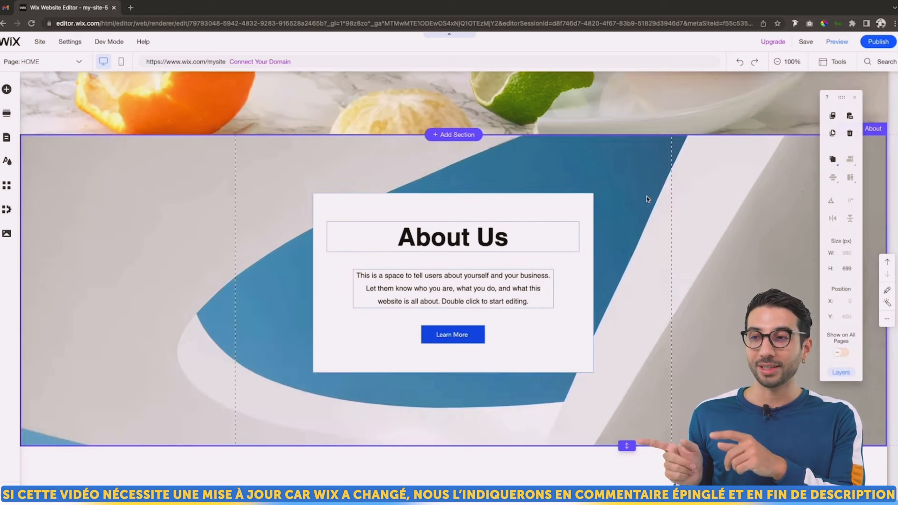
click(647, 200)
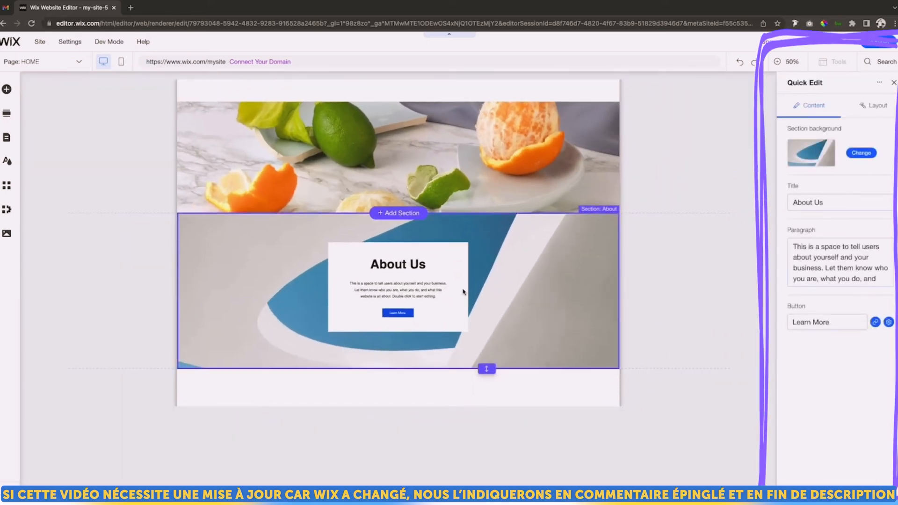
click(804, 202)
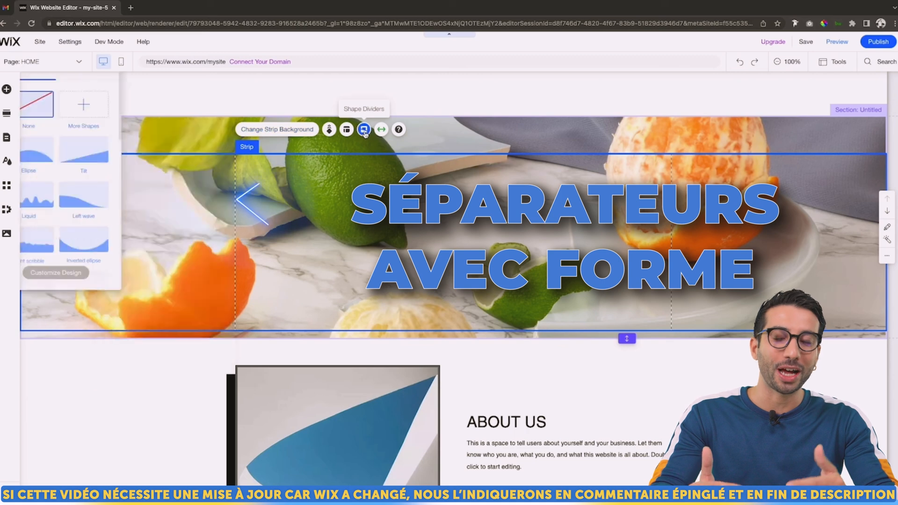
Step: Add a Left wave shape divider to the fruit strip's bottom edge, match its colour to the page background, and preview it
click(191, 286)
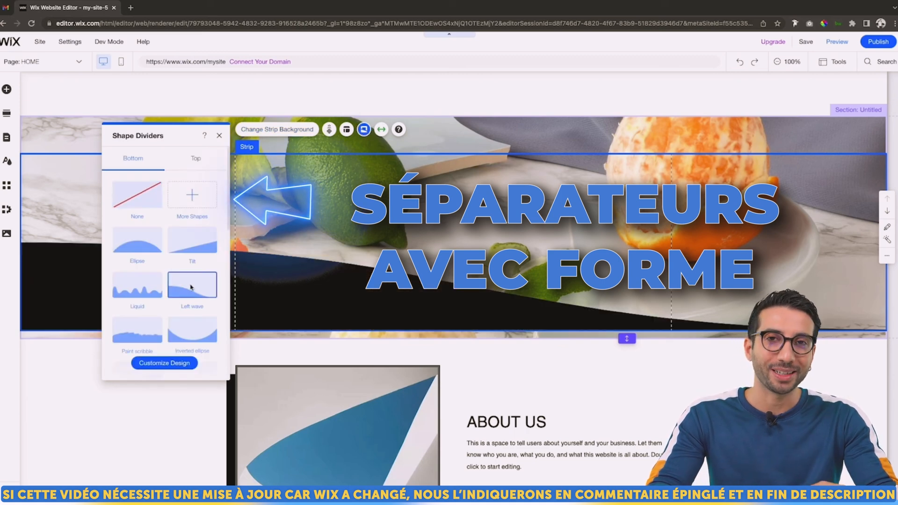
click(164, 363)
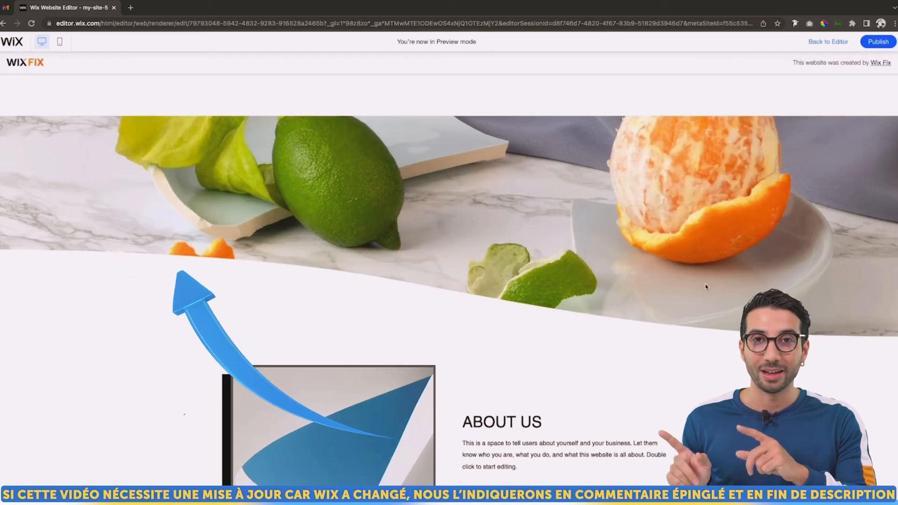
scroll(706, 287, down, 2)
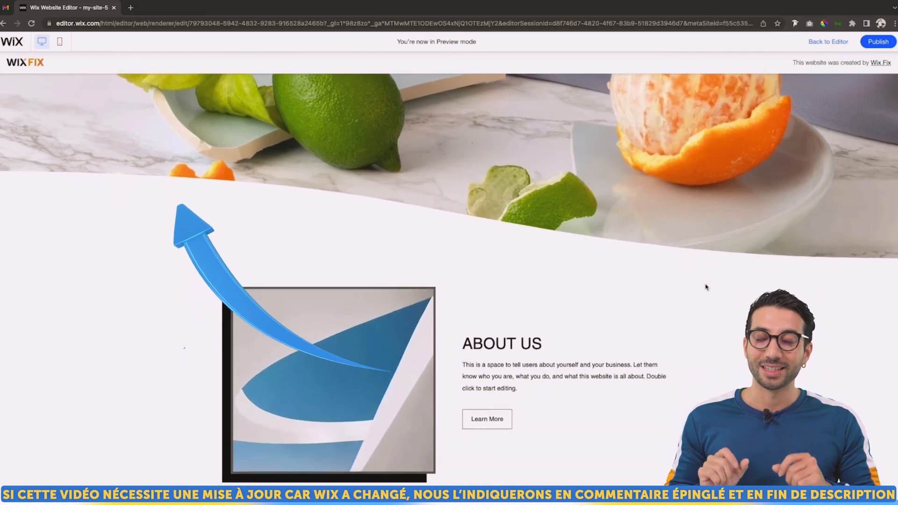